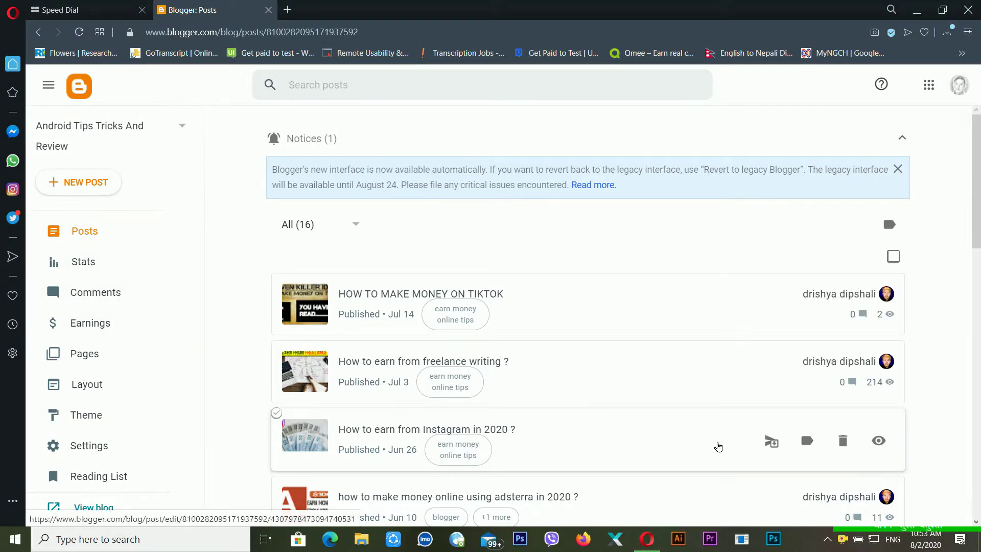
Leave the Blogger posts list for the browser's Speed Dial tab
{"action": "left_click", "coordinate": [131, 18]}
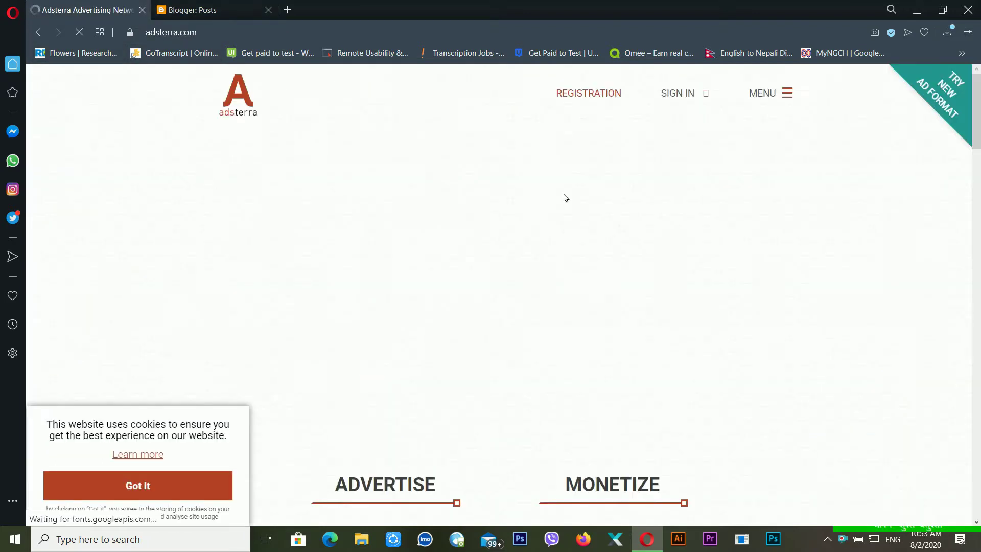
List all ad codes for the second website and reveal the 468x60 unit's script
{"action": "mouse_move", "coordinate": [672, 97]}
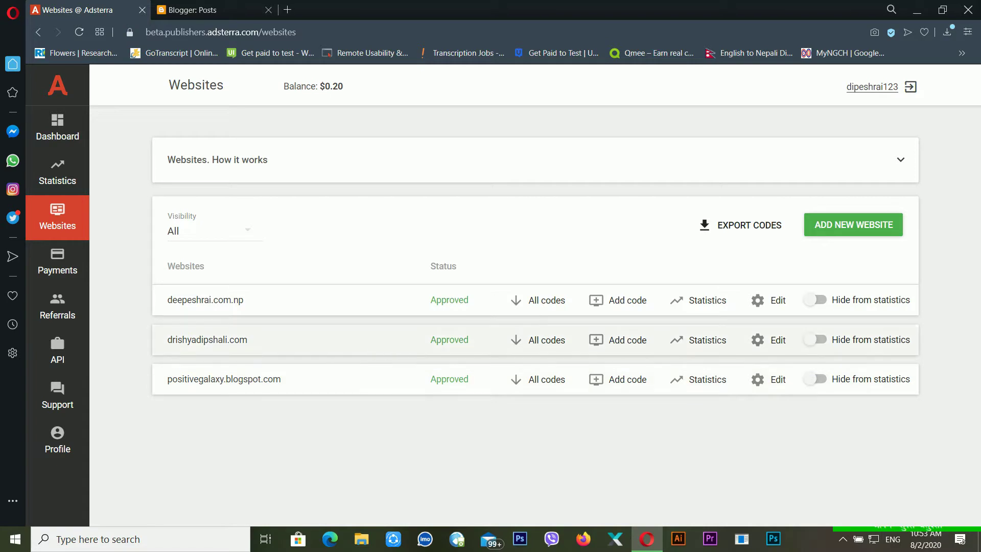
{"action": "left_click", "coordinate": [561, 347]}
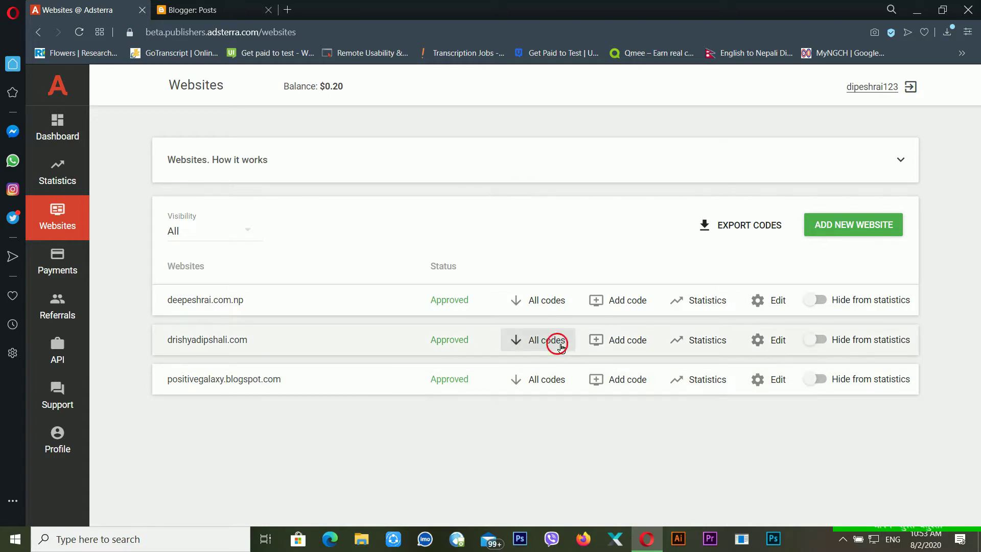
{"action": "scroll", "coordinate": [566, 367], "scroll_direction": "down", "scroll_amount": 1}
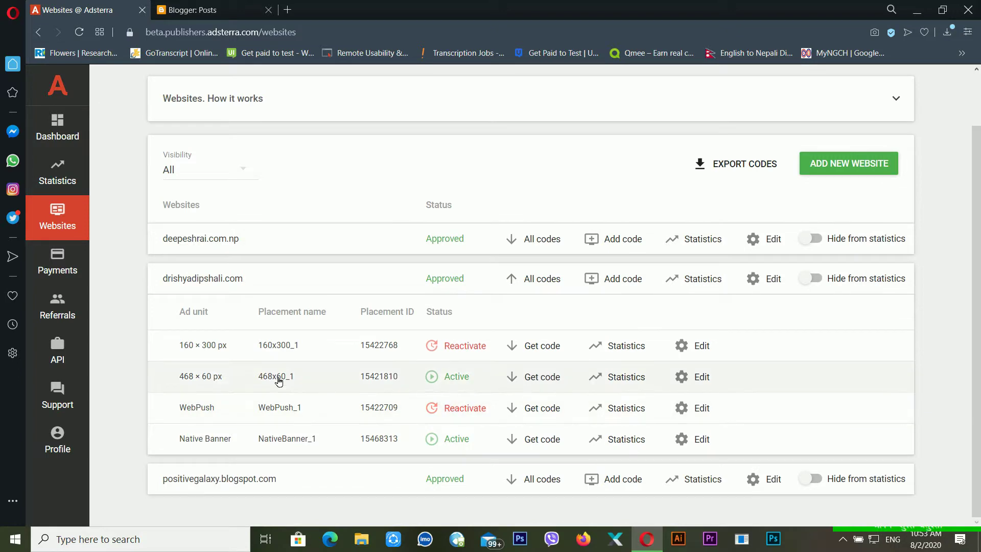
{"action": "left_click", "coordinate": [544, 377]}
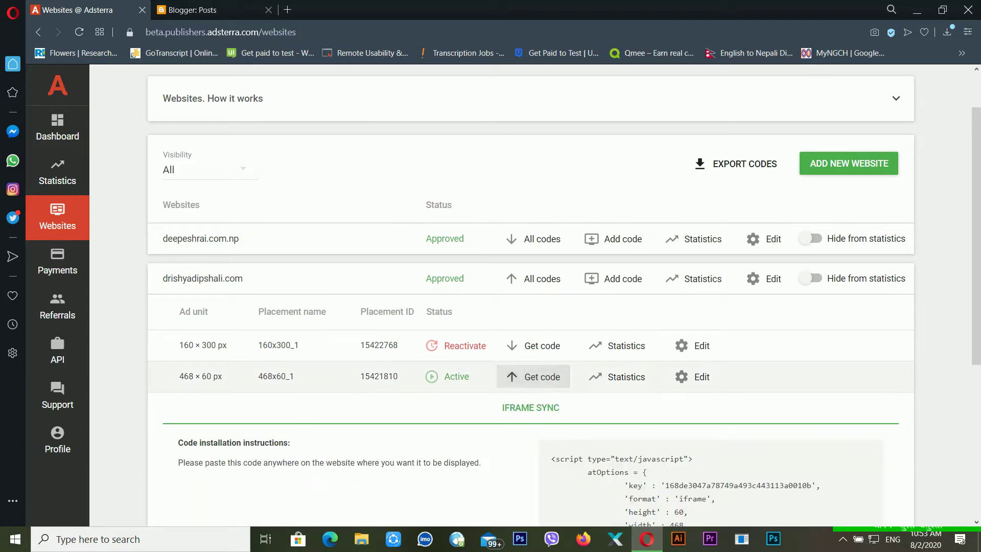
Copy the 468x60 ad script and return to the Blogger tab
{"action": "scroll", "coordinate": [544, 378], "scroll_direction": "down", "scroll_amount": 4}
{"action": "left_click", "coordinate": [560, 215]}
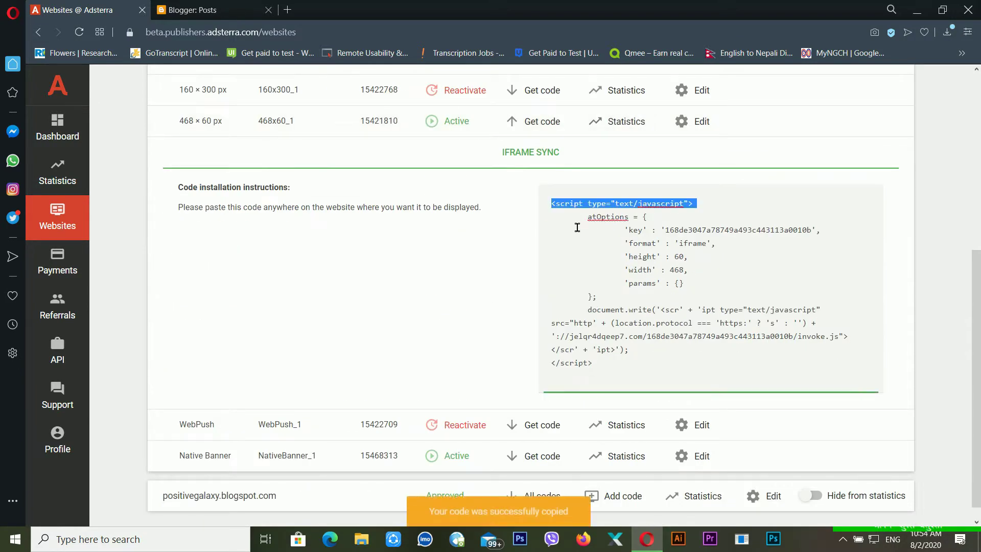
{"action": "right_click", "coordinate": [622, 264]}
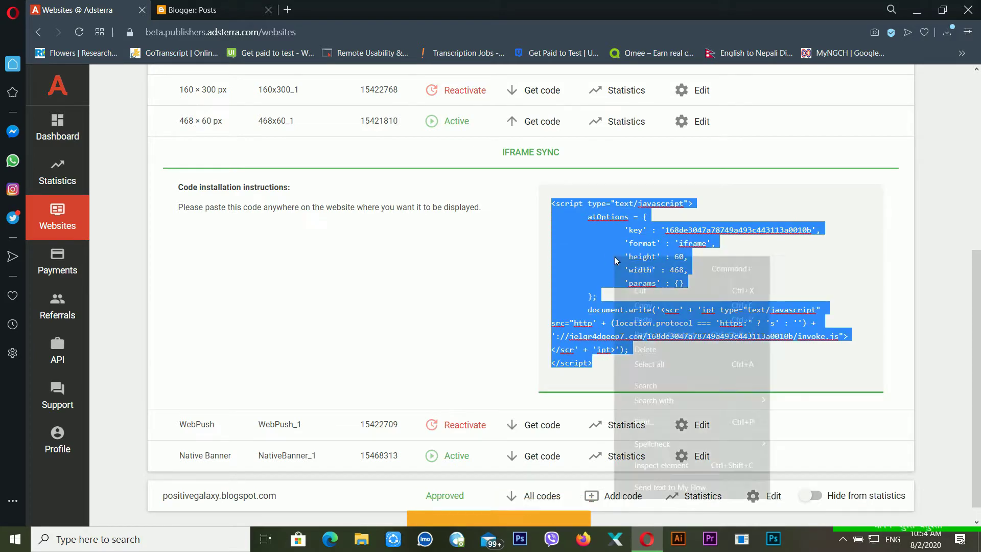
{"action": "left_click", "coordinate": [666, 310]}
{"action": "scroll", "coordinate": [586, 236], "scroll_direction": "up", "scroll_amount": 1}
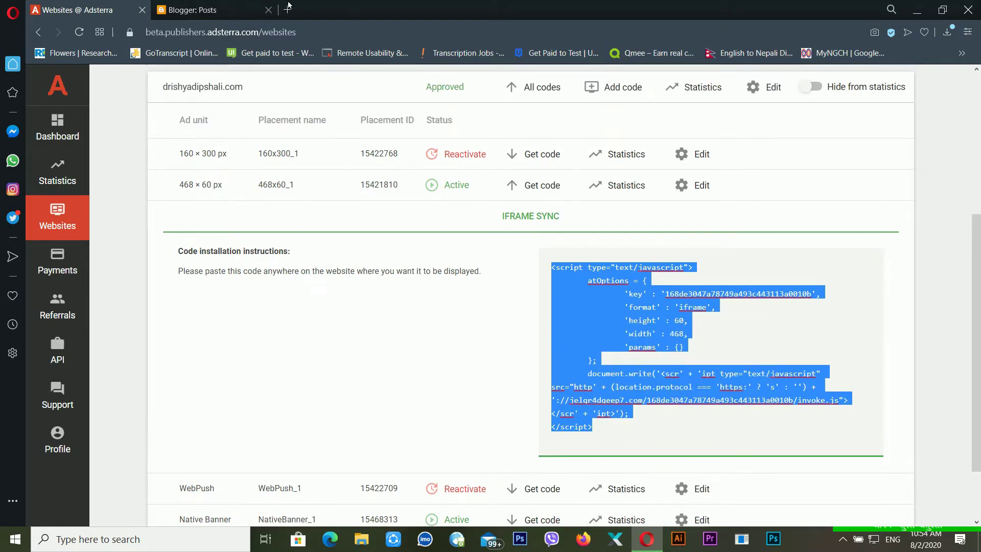
{"action": "left_click", "coordinate": [191, 10]}
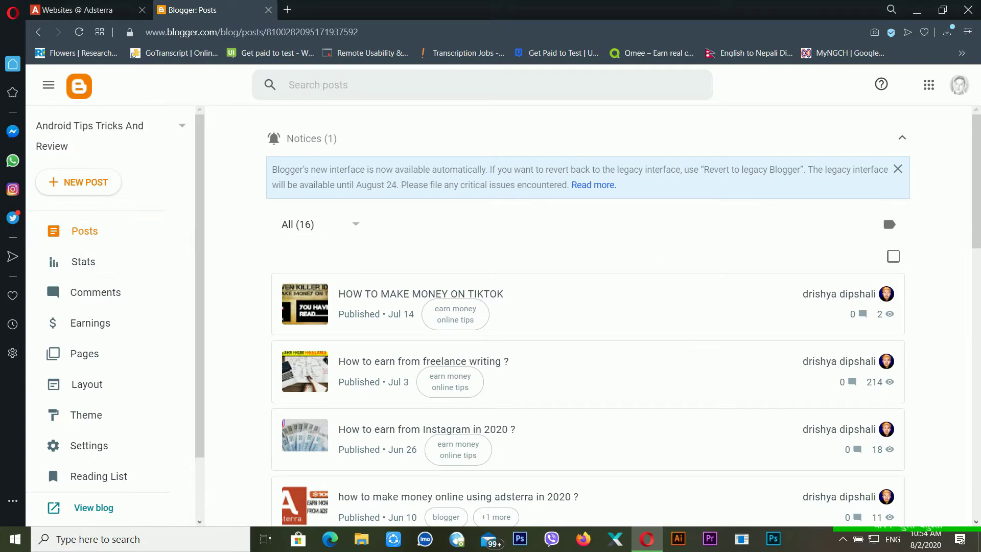
Open the Layout page and scroll to the Widget Sidebar with the subscribe and Popular Article gadgets
{"action": "scroll", "coordinate": [118, 396], "scroll_direction": "down", "scroll_amount": 2}
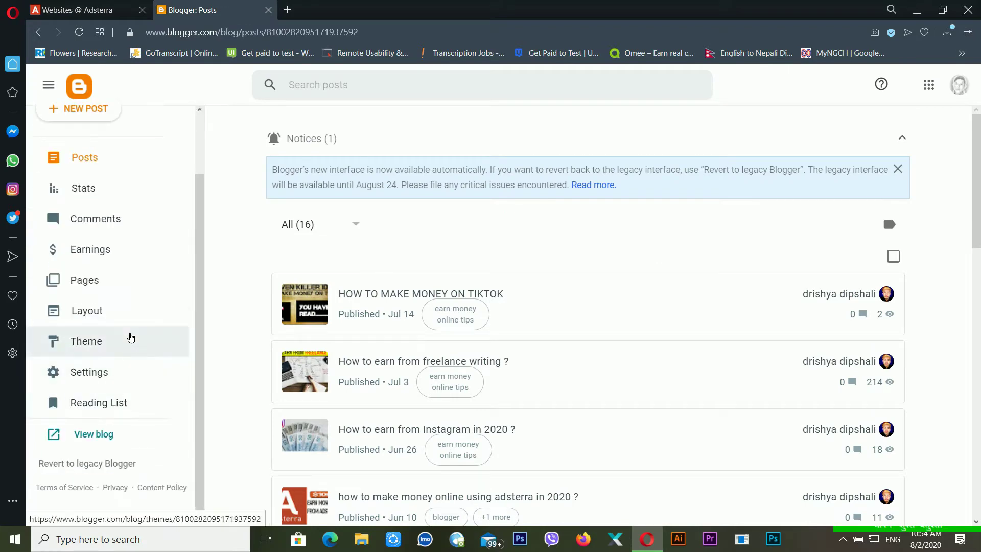
{"action": "left_click", "coordinate": [127, 305]}
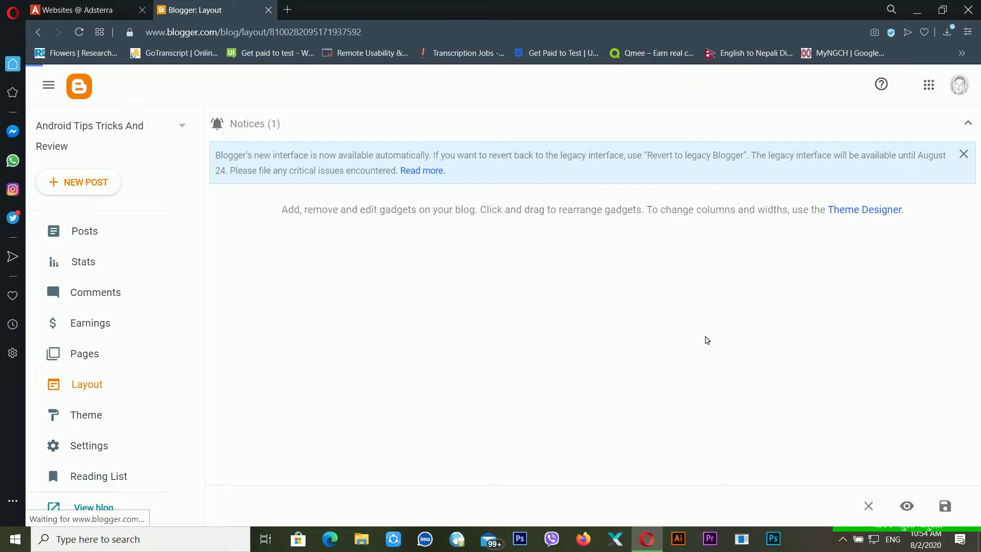
{"action": "scroll", "coordinate": [713, 344], "scroll_direction": "down", "scroll_amount": 4}
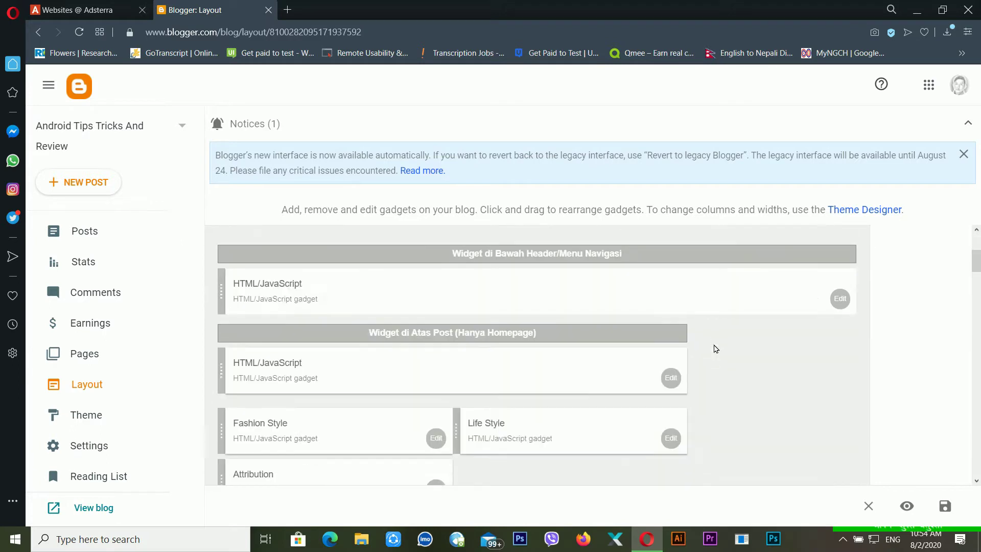
{"action": "scroll", "coordinate": [713, 346], "scroll_direction": "down", "scroll_amount": 4}
{"action": "scroll", "coordinate": [687, 348], "scroll_direction": "up", "scroll_amount": 1}
{"action": "scroll", "coordinate": [460, 332], "scroll_direction": "up", "scroll_amount": 5}
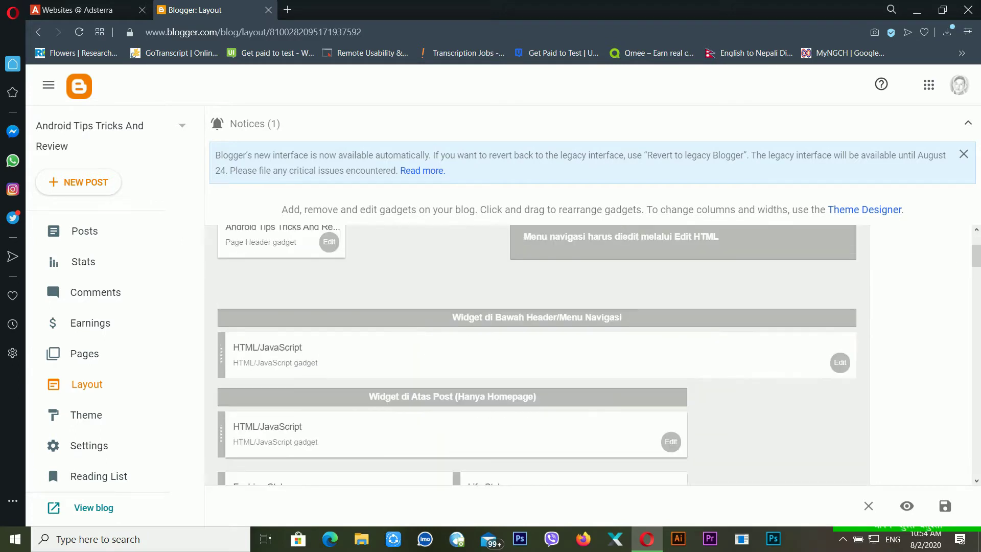
{"action": "scroll", "coordinate": [779, 361], "scroll_direction": "up", "scroll_amount": 2}
{"action": "scroll", "coordinate": [817, 343], "scroll_direction": "down", "scroll_amount": 15}
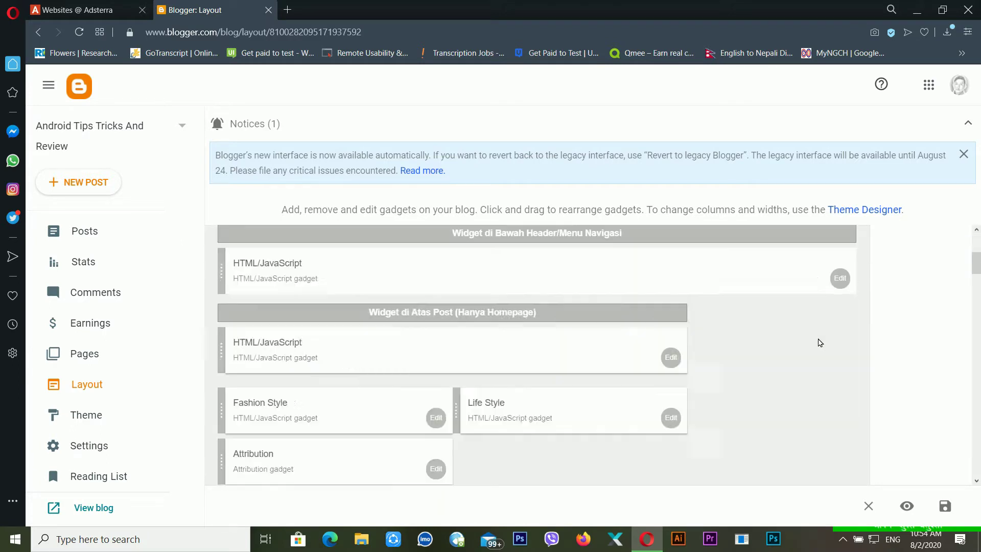
{"action": "scroll", "coordinate": [819, 342], "scroll_direction": "down", "scroll_amount": 4}
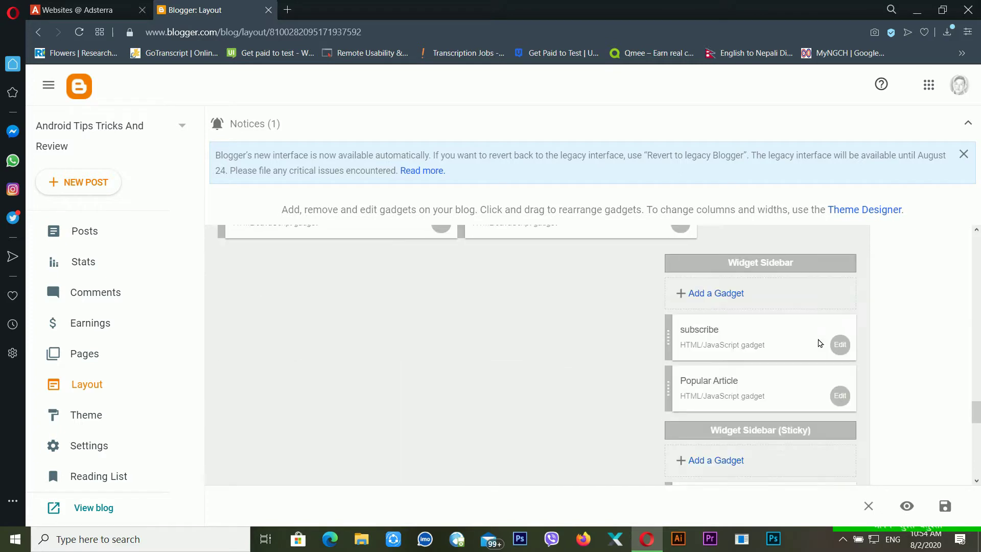
Add a new HTML/JavaScript gadget to the Widget Sidebar
{"action": "left_click", "coordinate": [716, 293]}
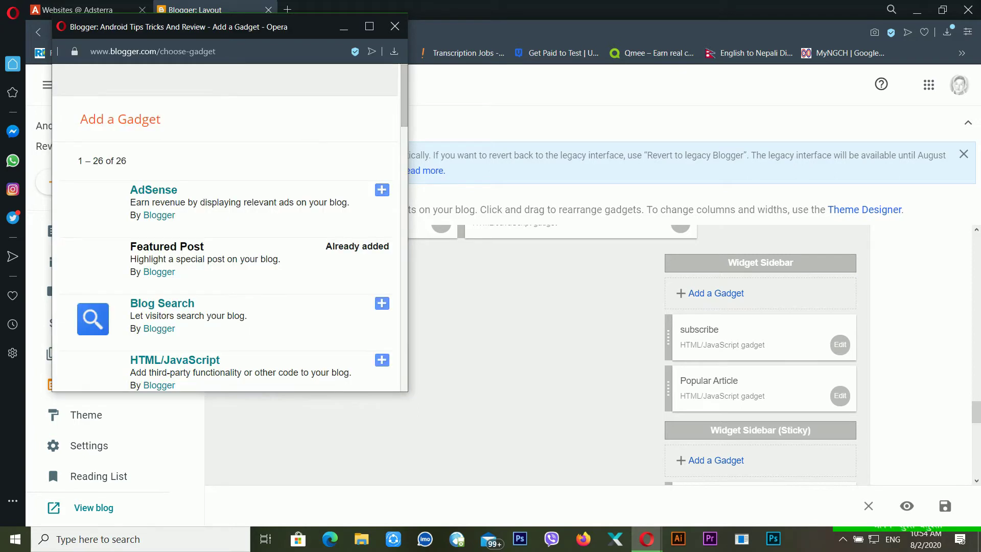
{"action": "scroll", "coordinate": [347, 244], "scroll_direction": "down", "scroll_amount": 3}
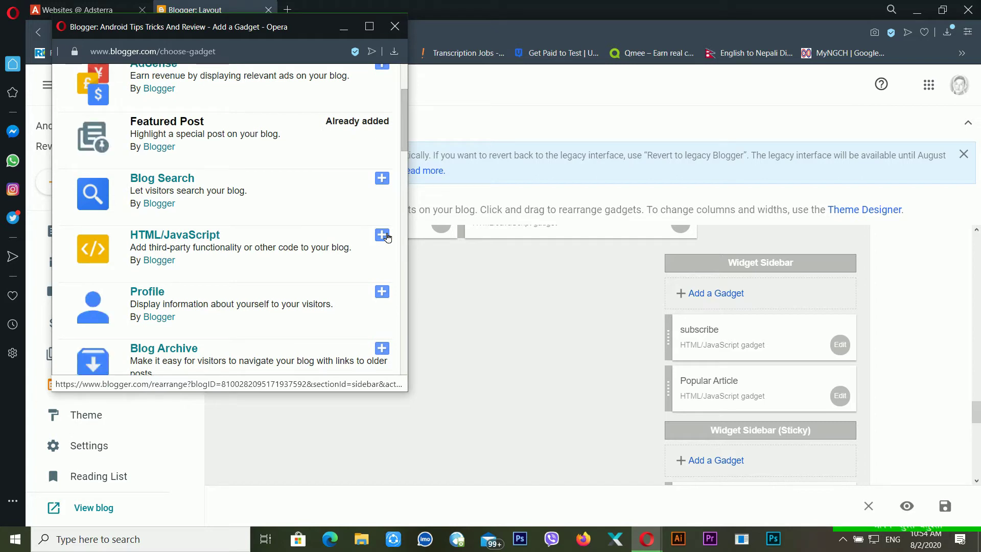
{"action": "left_click", "coordinate": [387, 237]}
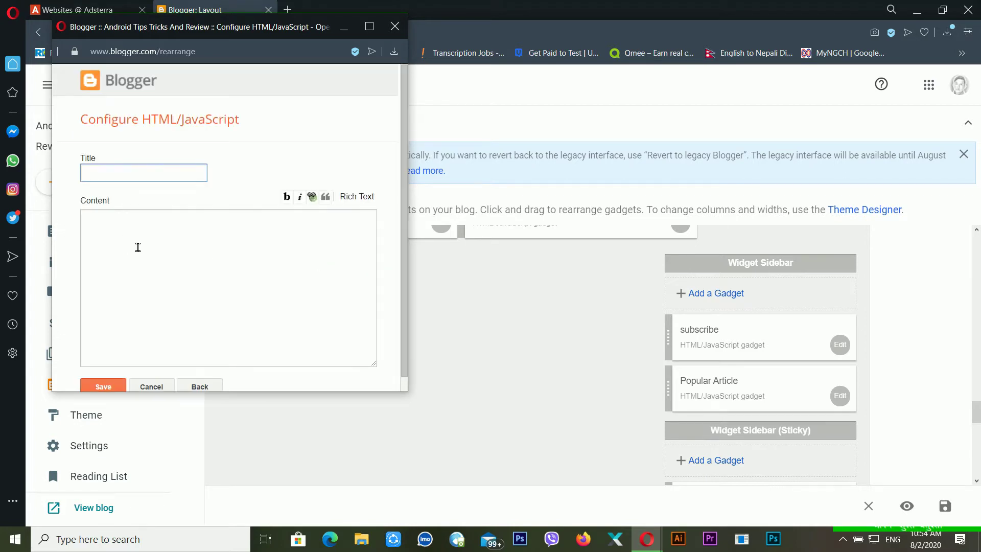
Move the pasted ad script from Title into the Content box, leaving Title blank
{"action": "key", "text": "ctrl+v"}
{"action": "key", "text": "ctrl+a"}
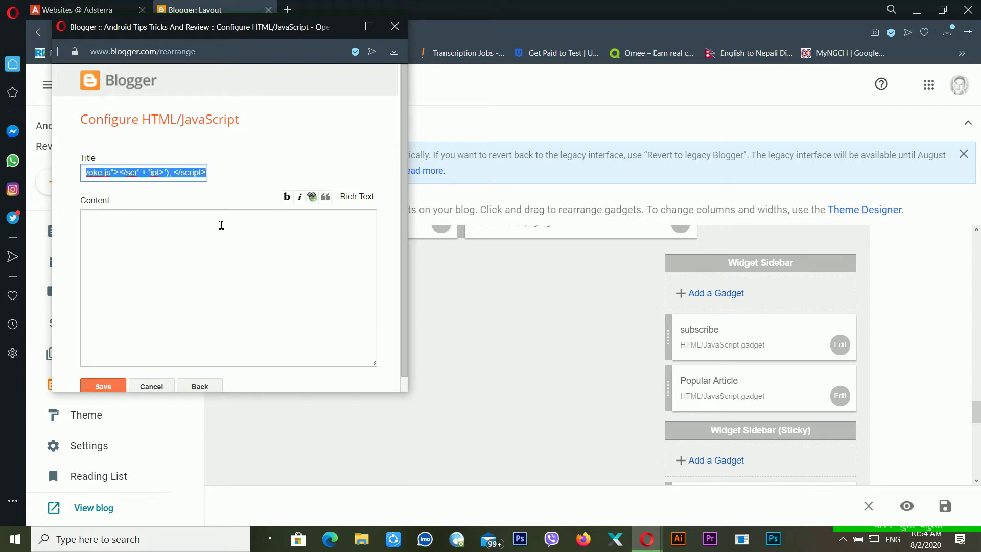
{"action": "key", "text": "ctrl+x"}
{"action": "left_click", "coordinate": [184, 248]}
{"action": "key", "text": "ctrl+v"}
{"action": "left_click", "coordinate": [169, 178]}
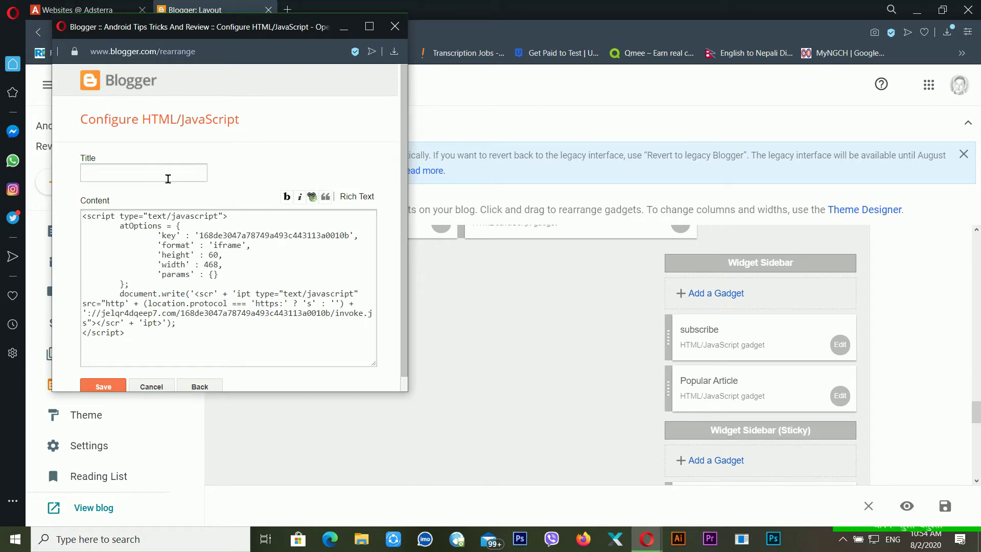
{"action": "left_click", "coordinate": [225, 164]}
{"action": "left_click", "coordinate": [189, 174]}
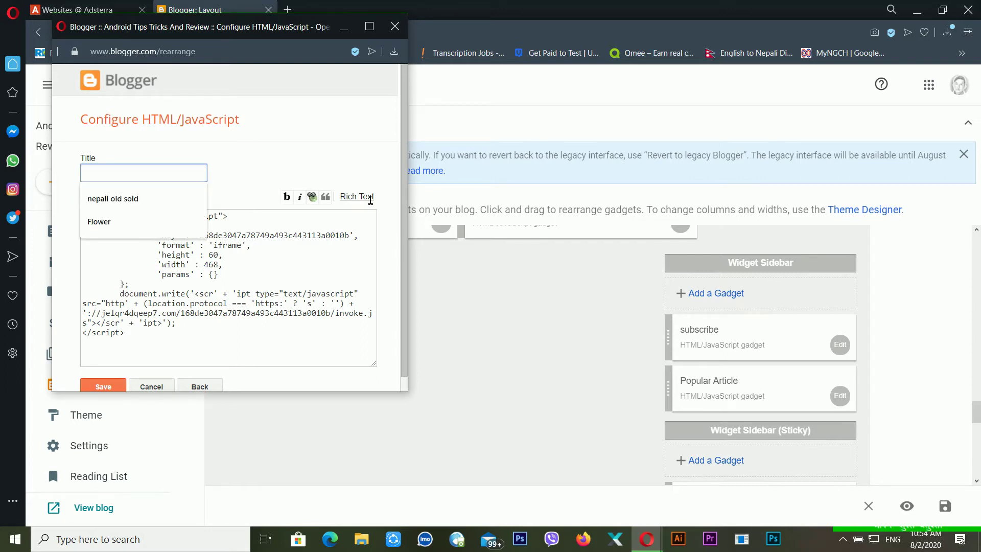
{"action": "left_click", "coordinate": [271, 268]}
Toggle the content editor between Rich Text and HTML, ending on HTML, and save the gadget
{"action": "left_click", "coordinate": [359, 197]}
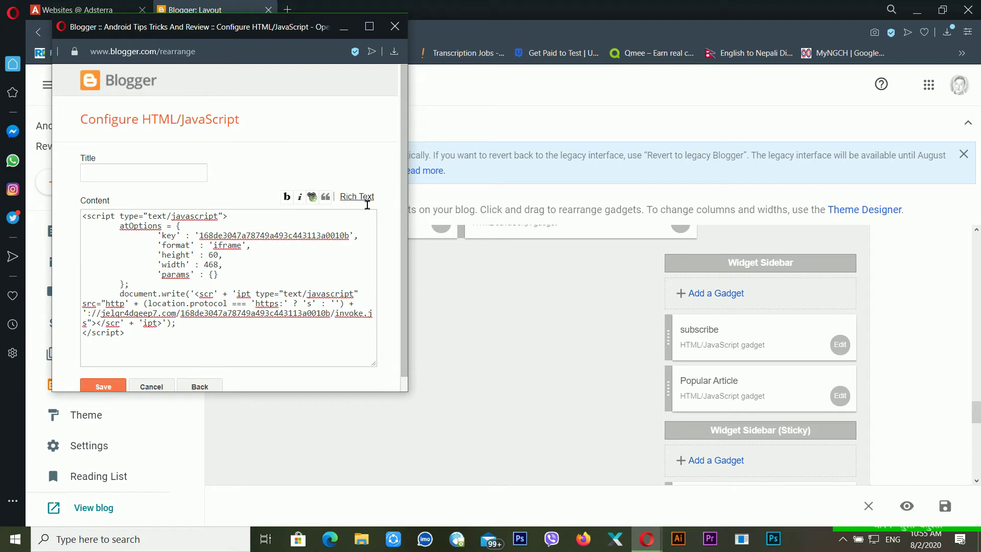
{"action": "left_click", "coordinate": [359, 197]}
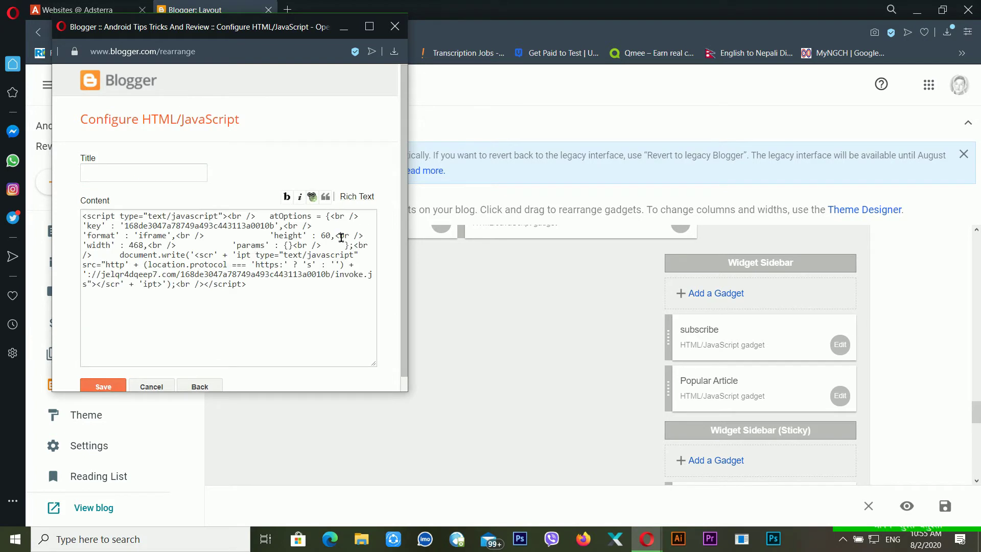
{"action": "left_click", "coordinate": [367, 198]}
{"action": "left_click", "coordinate": [362, 197]}
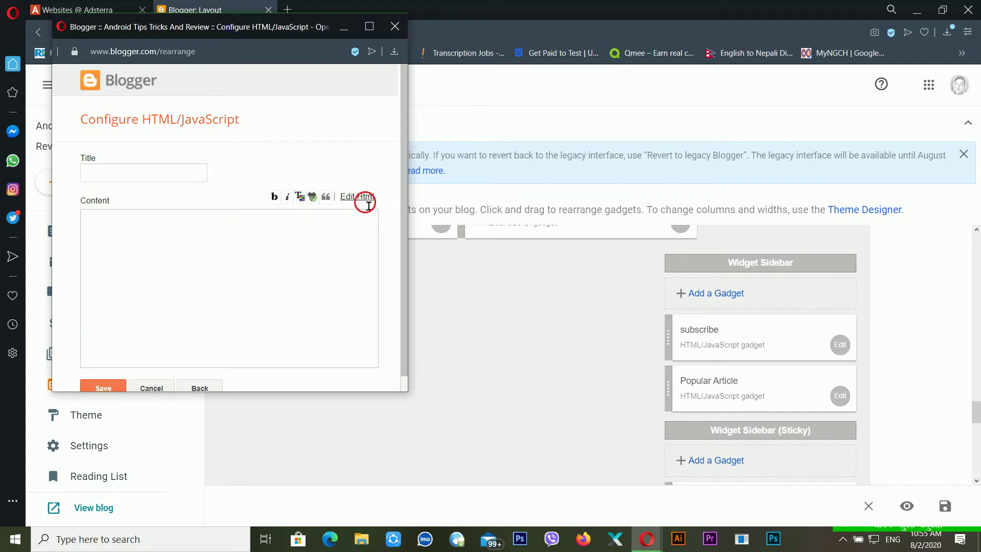
{"action": "left_click", "coordinate": [118, 384]}
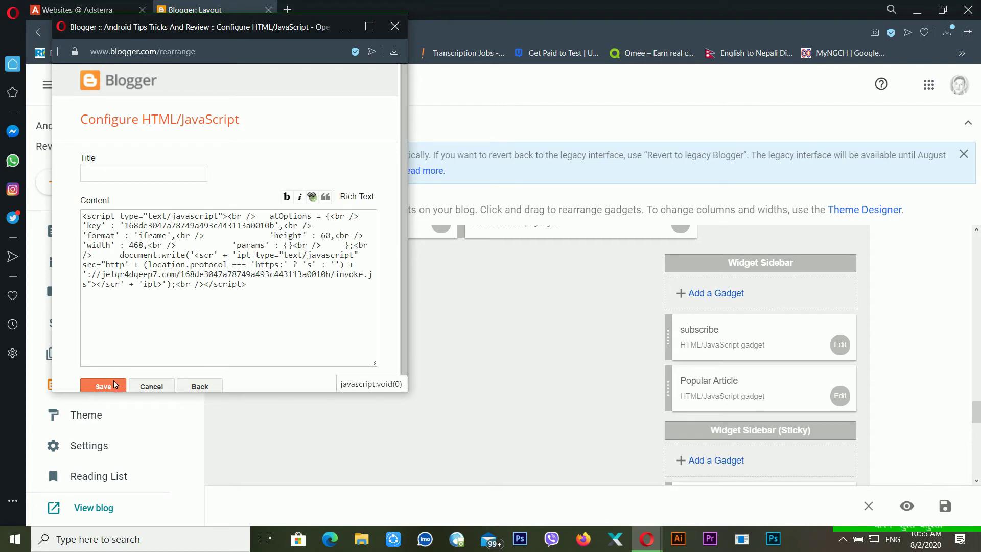